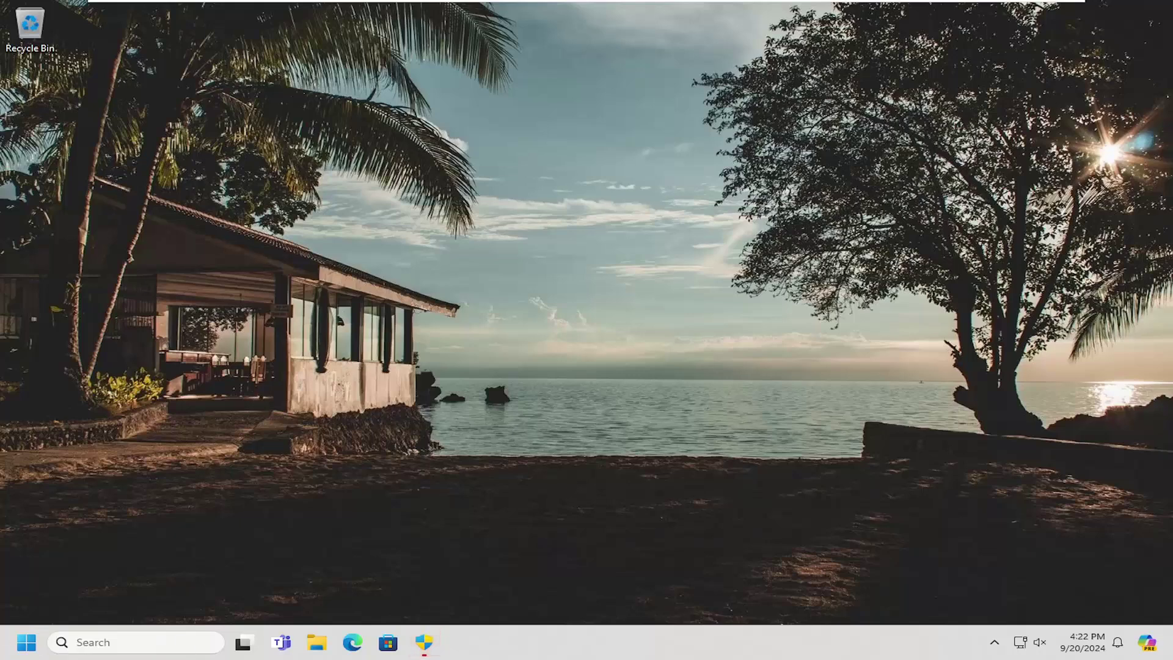
# Search Start for 'verifier' and run Driver Verifier Manager with administrator approval.
pyautogui.press('super')
pyautogui.write('v')
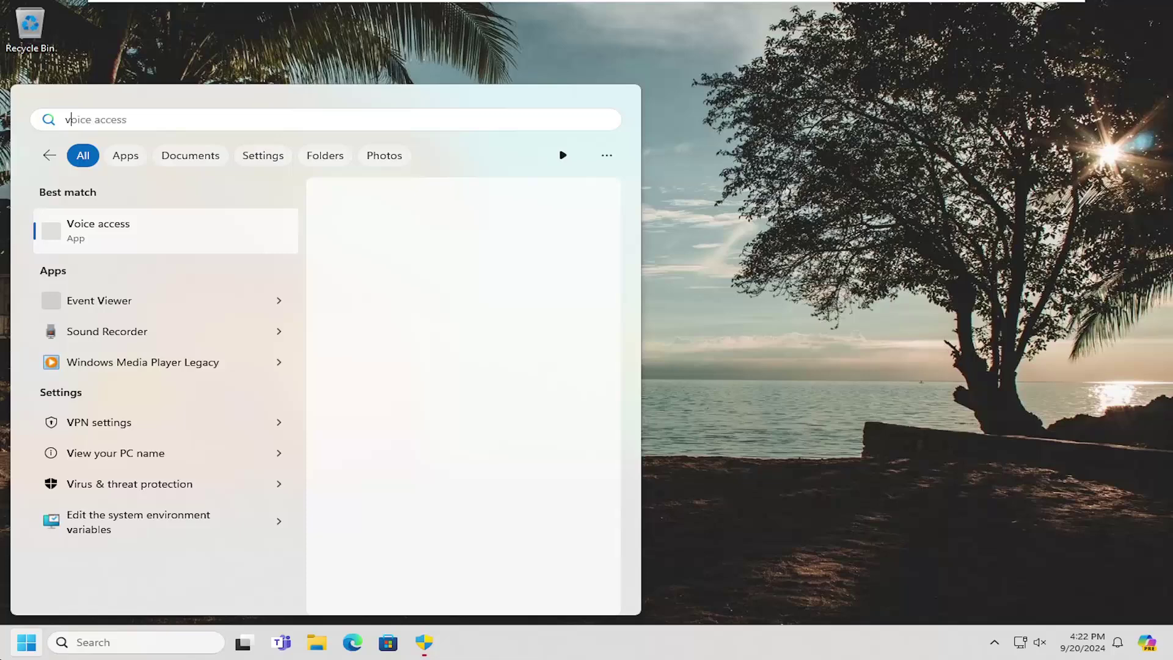
pyautogui.write('erifier')
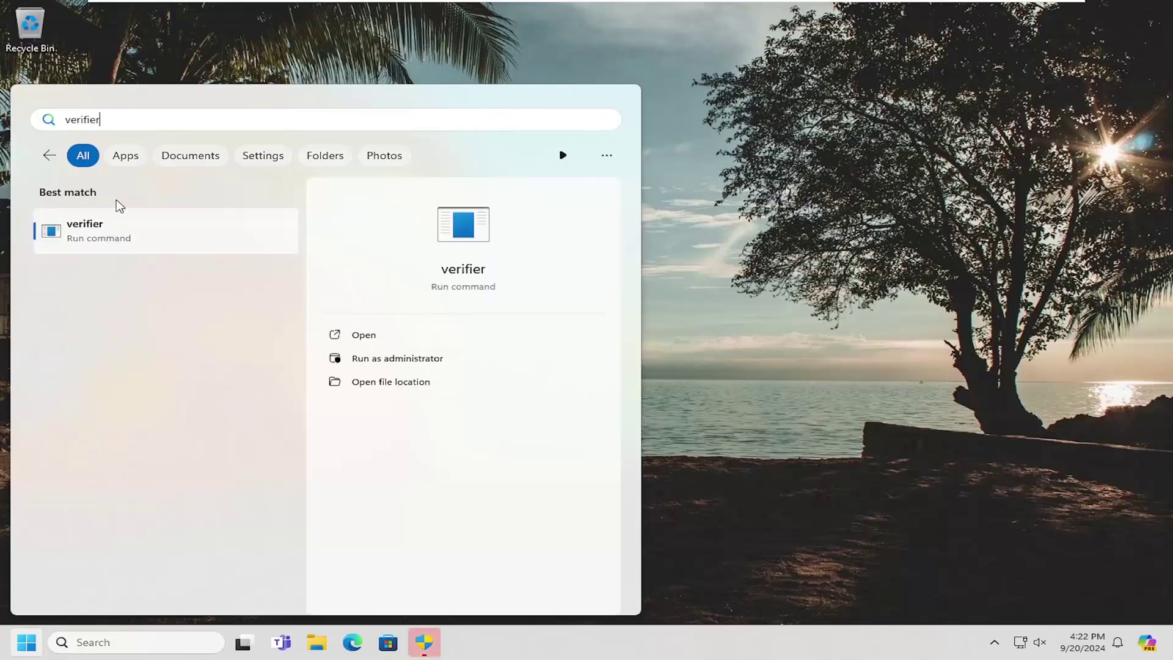
pyautogui.click(120, 234)
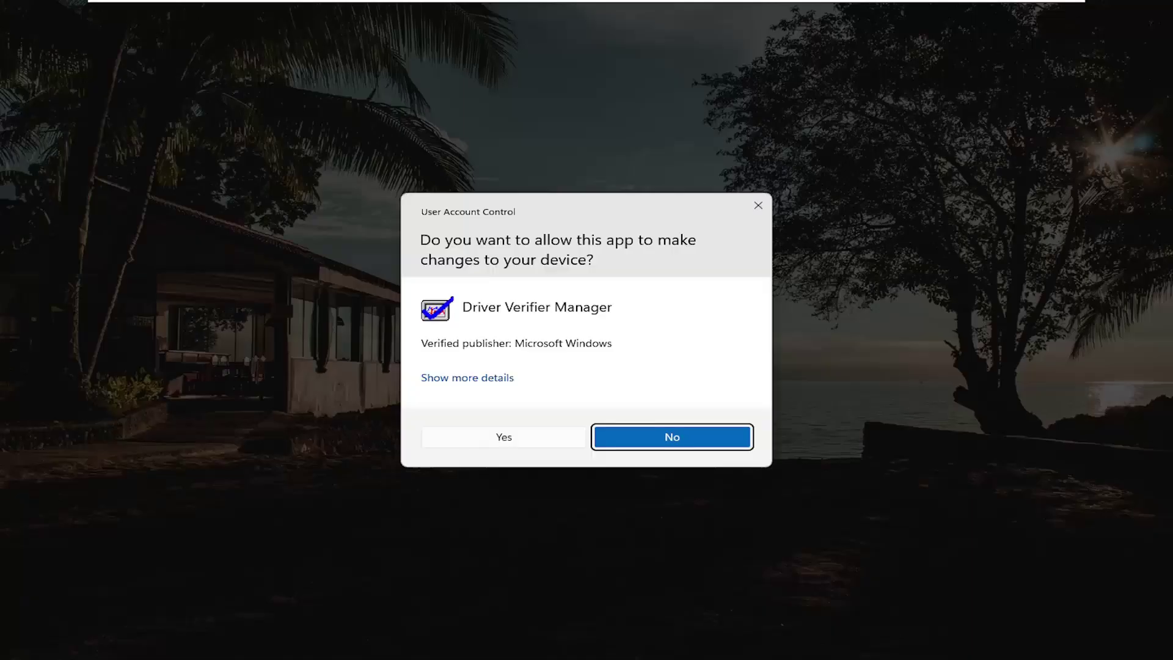
pyautogui.click(509, 440)
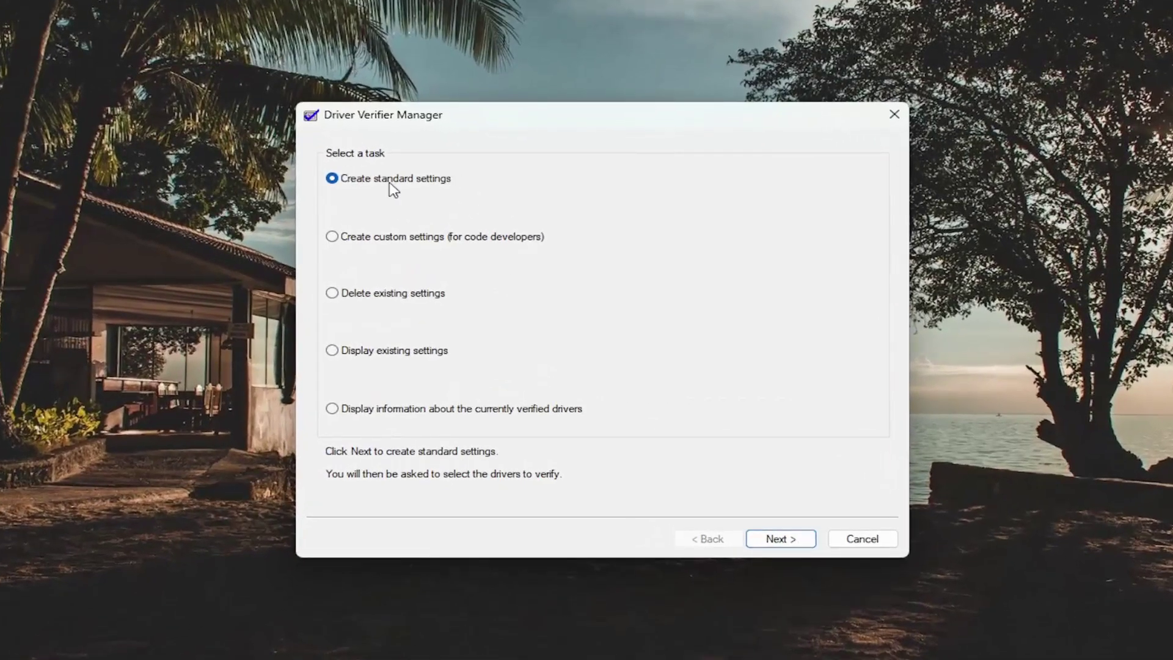
# Choose standard settings with driver names picked from a list of installed drivers.
pyautogui.click(780, 540)
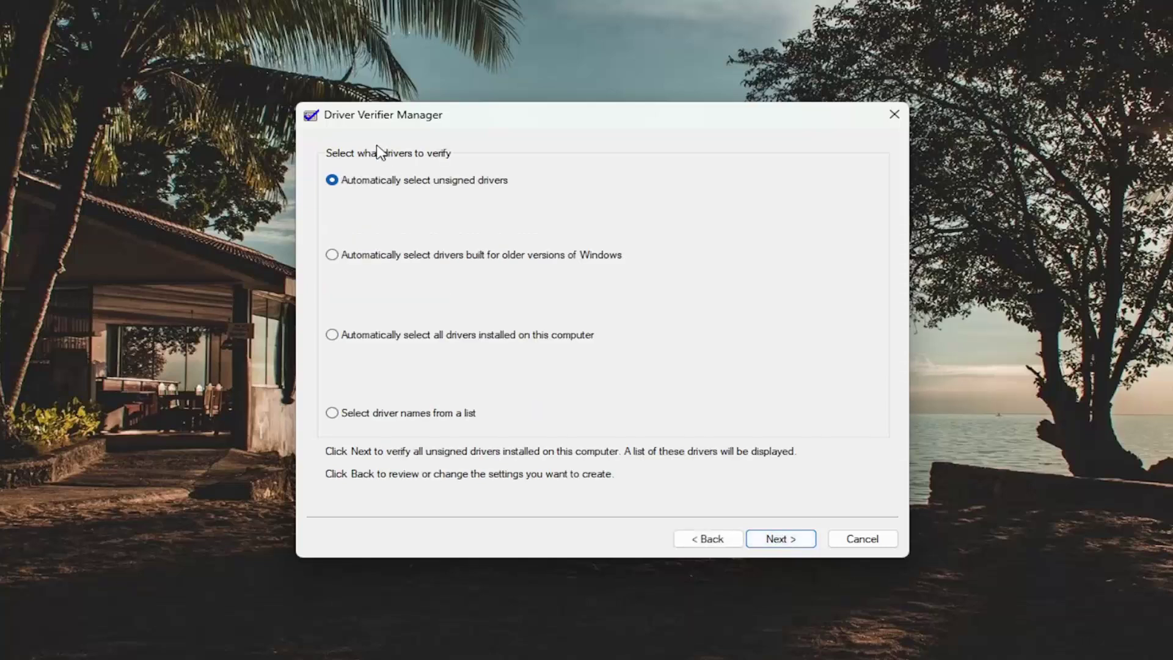
pyautogui.click(389, 416)
pyautogui.click(775, 537)
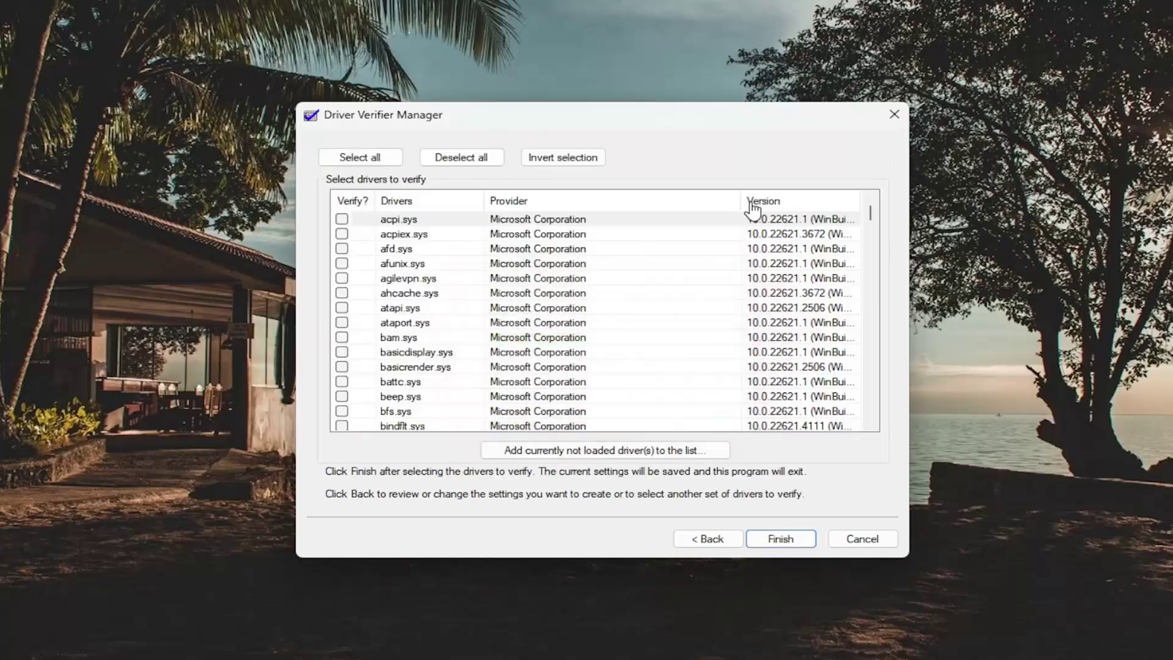
# Sort by provider, tick dump_dumpstorport.sys, dump_dumpfve.sys and dump_stornvme.sys, then finish.
pyautogui.click(628, 204)
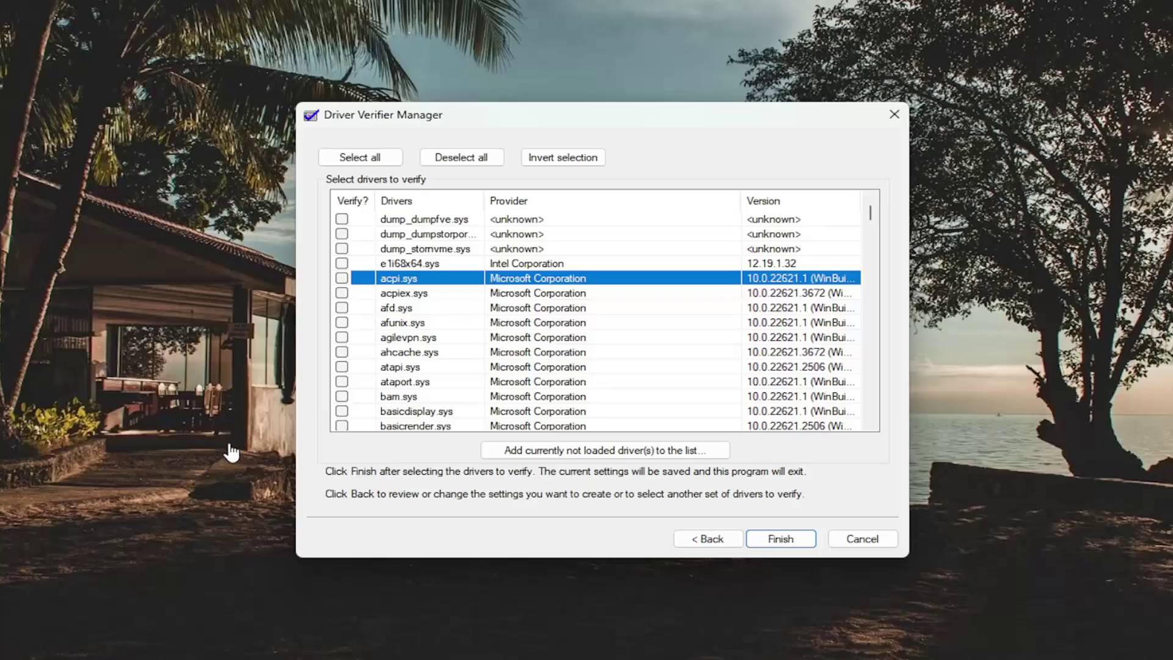
pyautogui.click(342, 235)
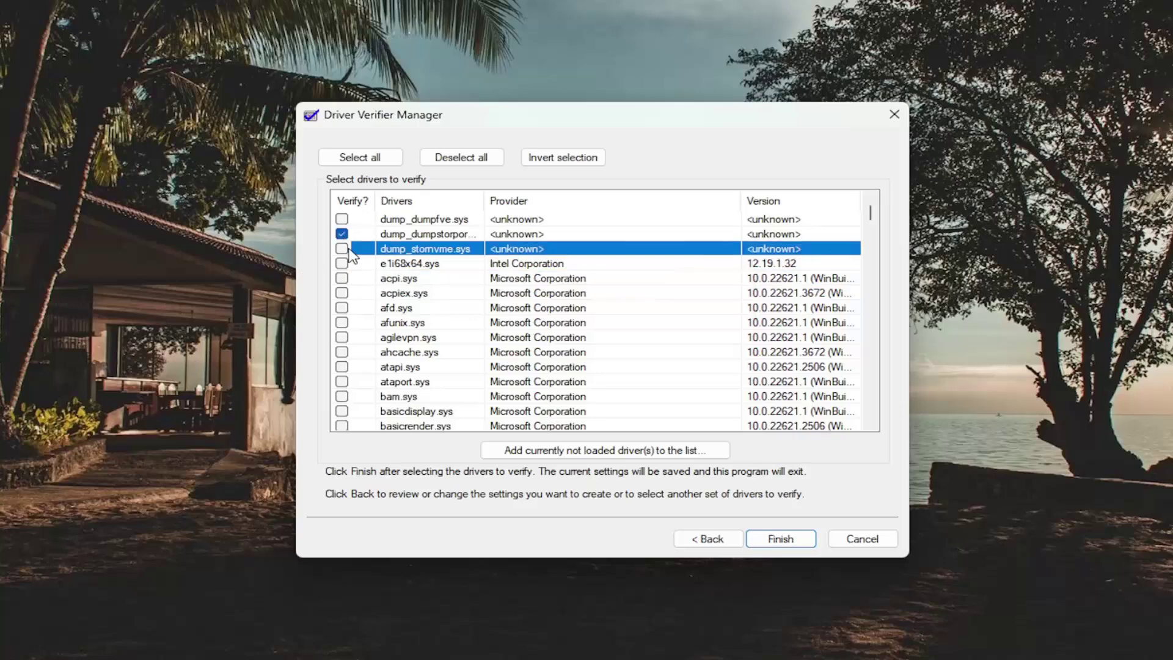
pyautogui.click(342, 219)
pyautogui.click(342, 249)
pyautogui.click(781, 540)
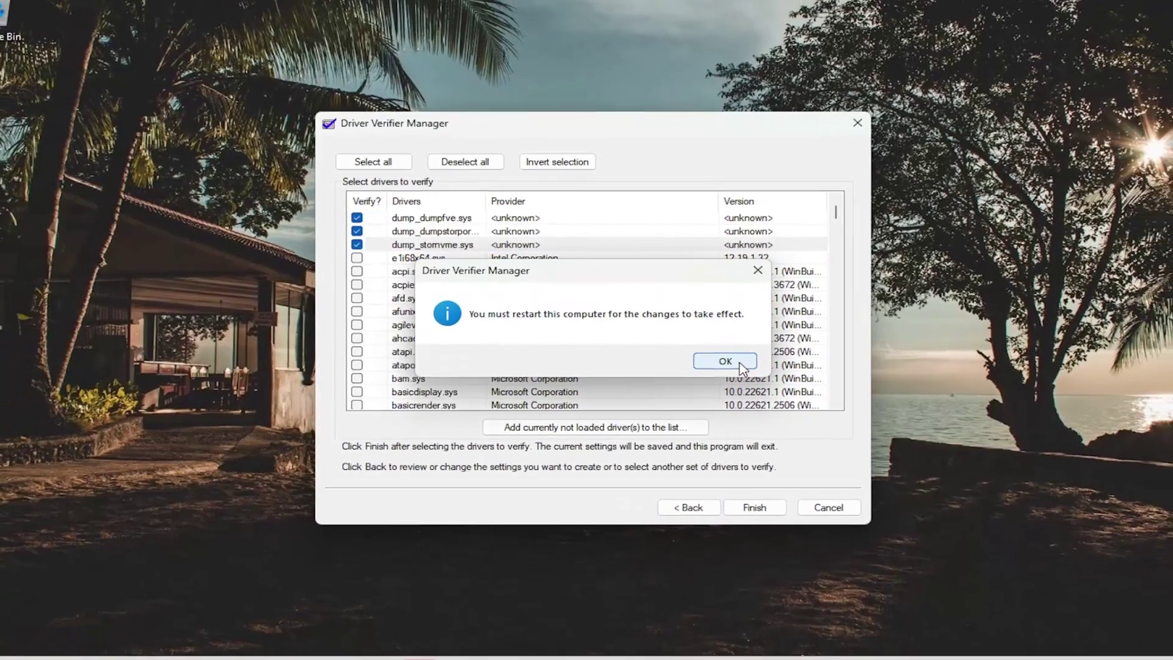
pyautogui.click(748, 377)
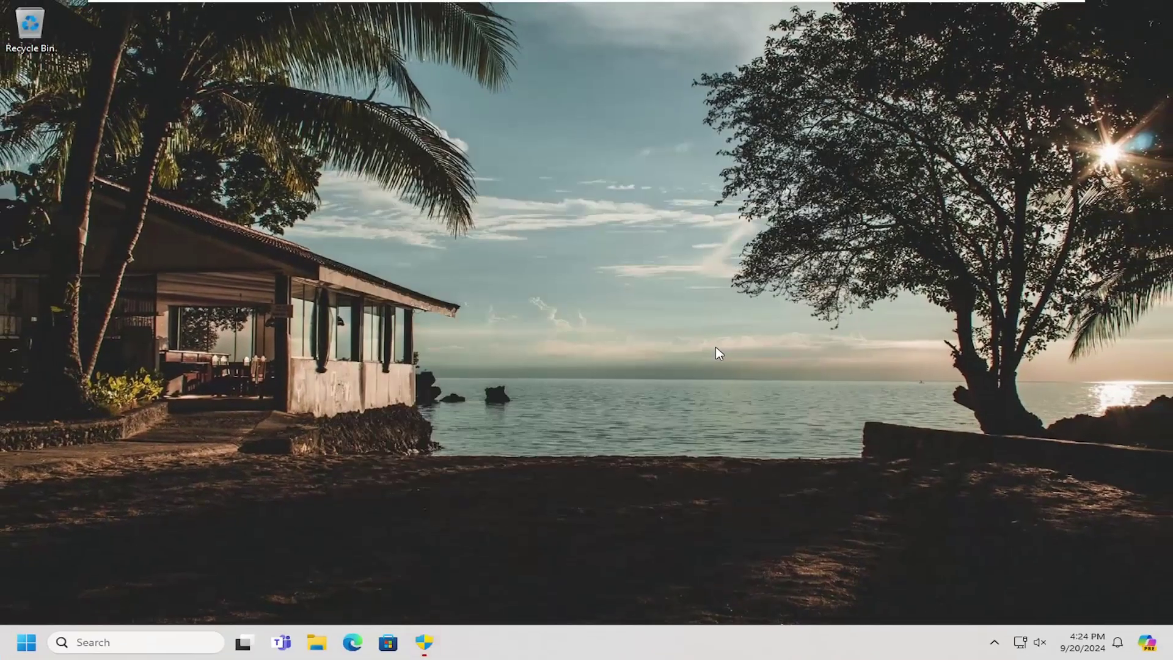
pyautogui.click(25, 641)
# Relaunch Driver Verifier Manager from a Start search for 'verifier' with admin approval.
pyautogui.click(25, 645)
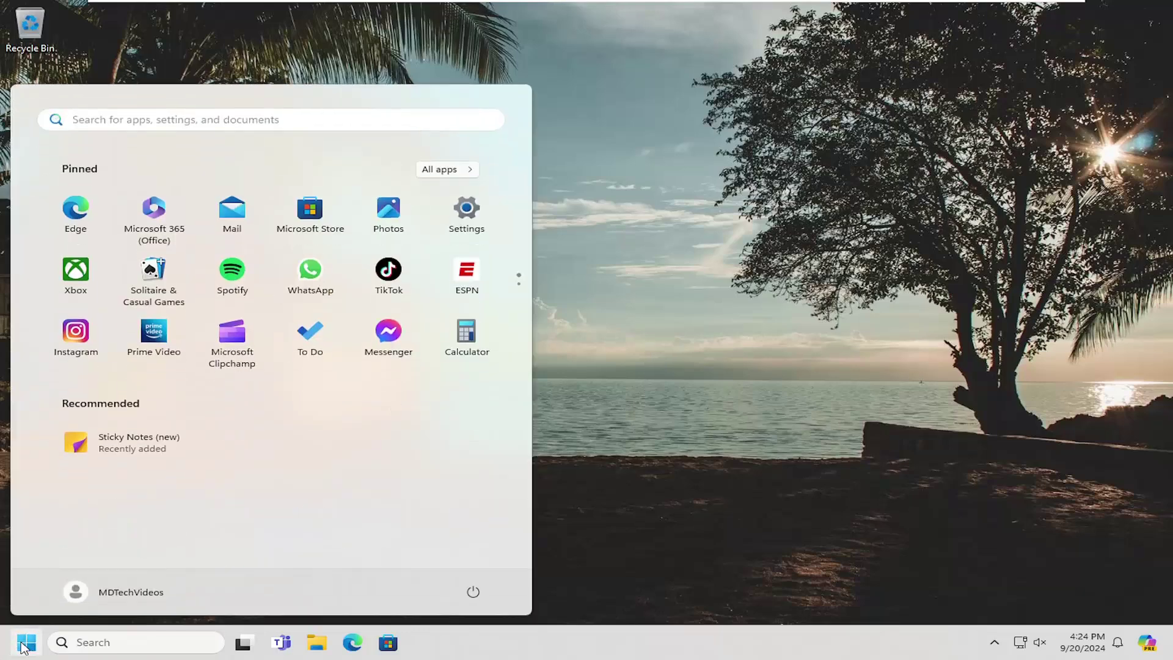
pyautogui.write('verifier')
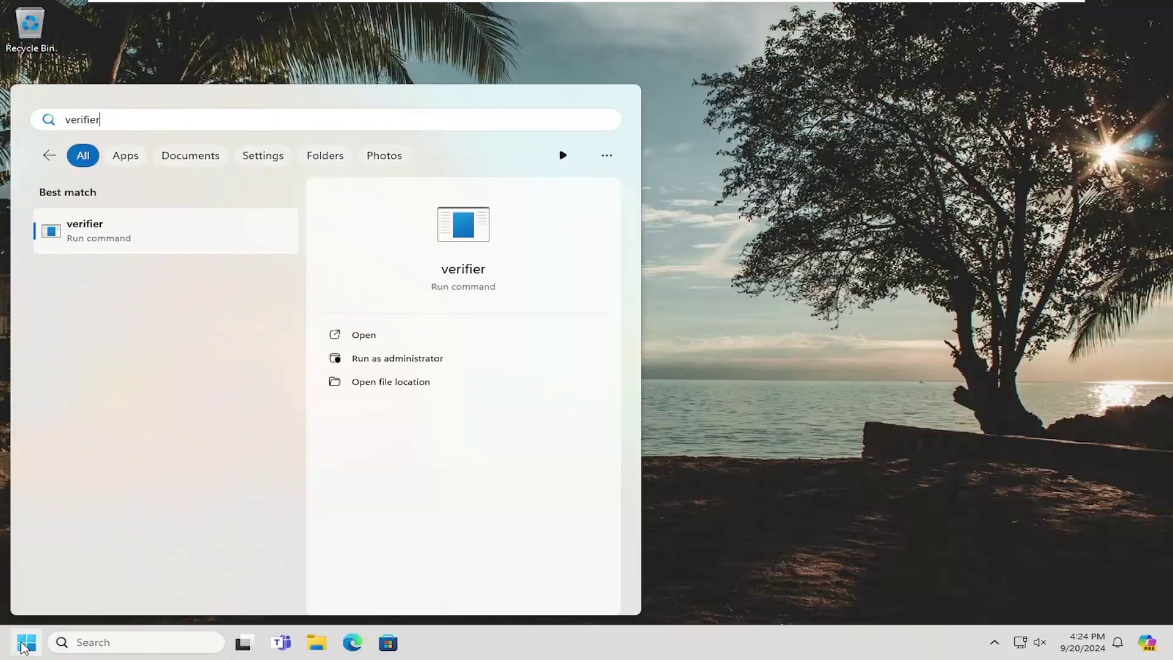
pyautogui.click(204, 228)
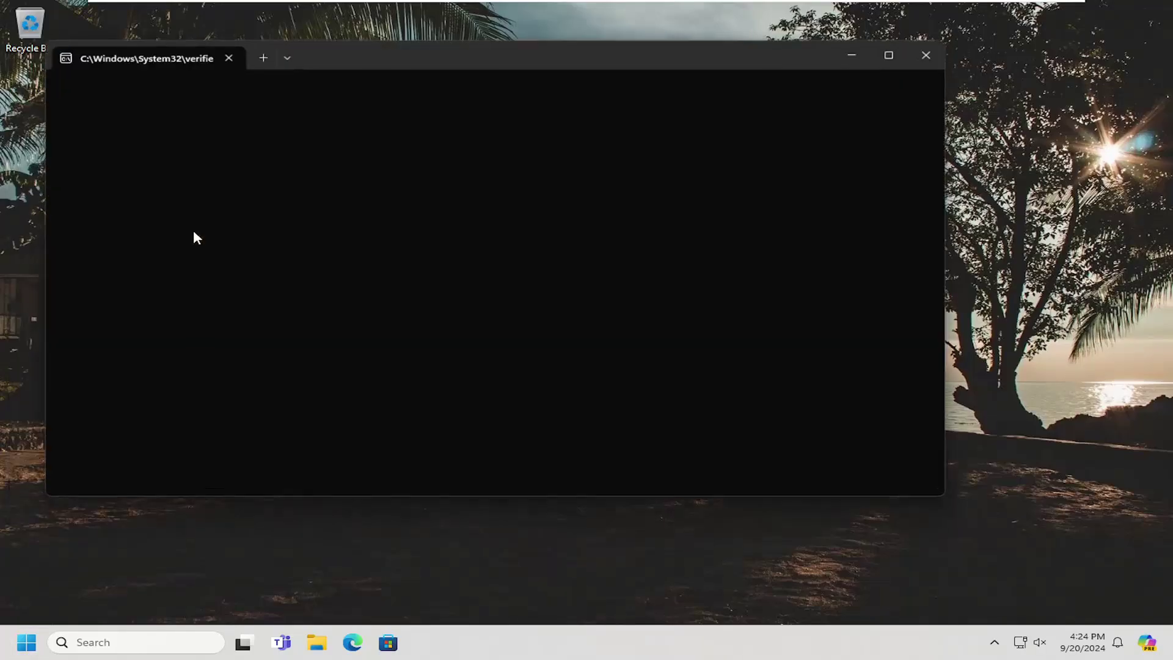
pyautogui.click(476, 438)
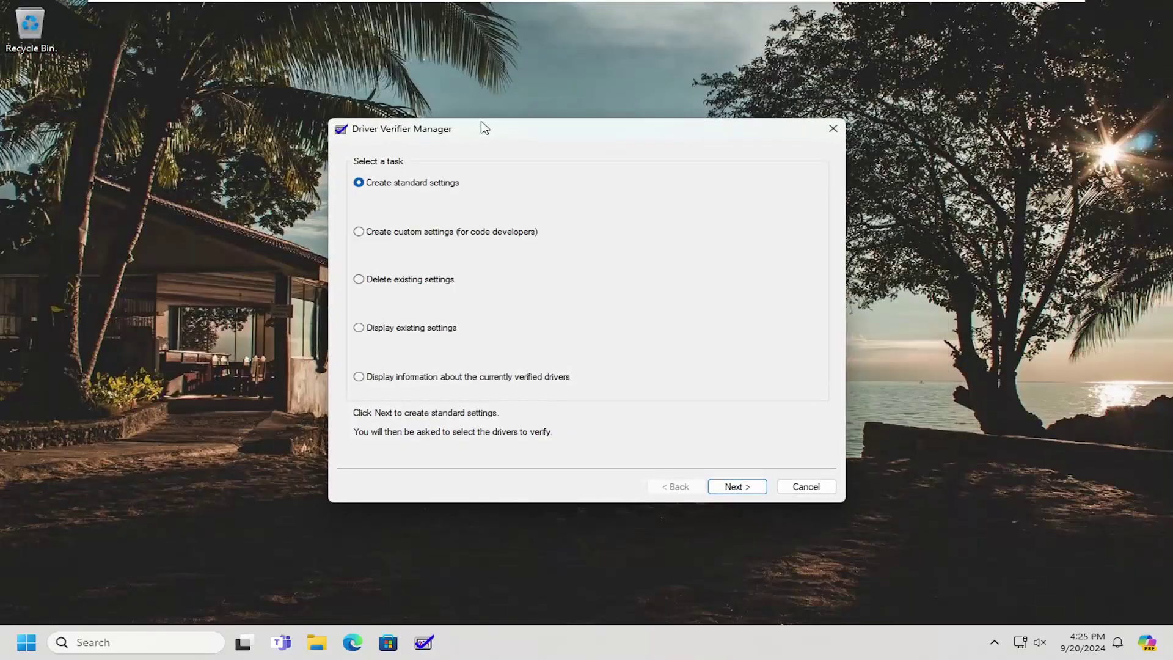
# Display current runtime settings, showing dump_dumpfve.sys and dump_stornvme.sys loaded, dump_dumpstorport.sys not.
pyautogui.click(467, 381)
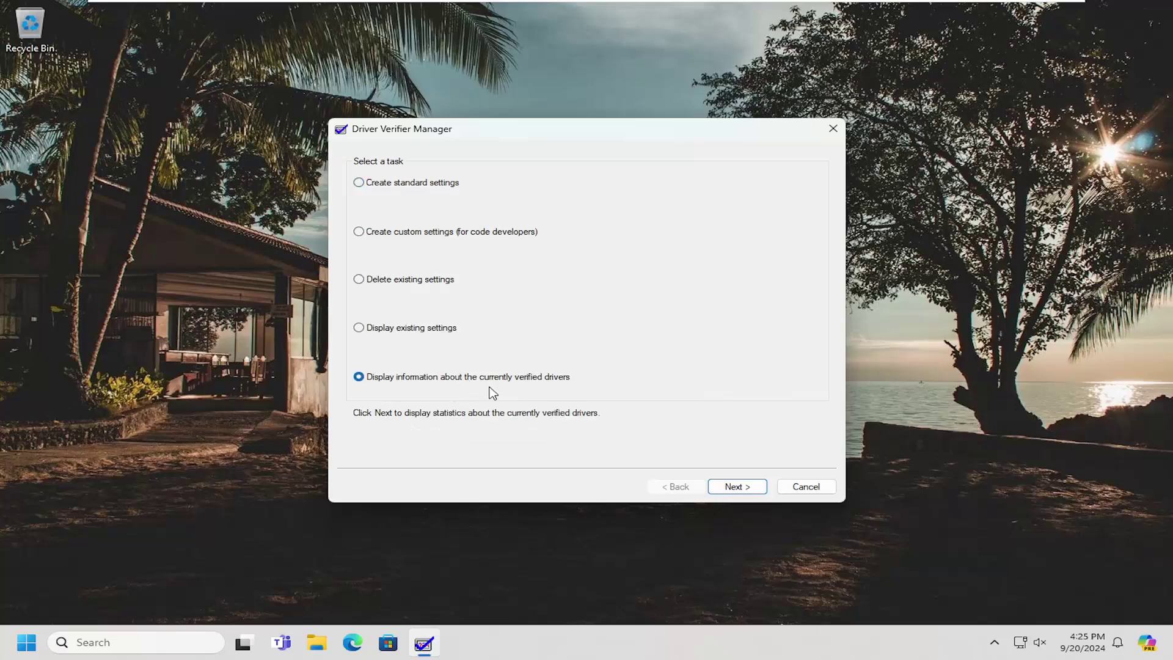
pyautogui.click(737, 485)
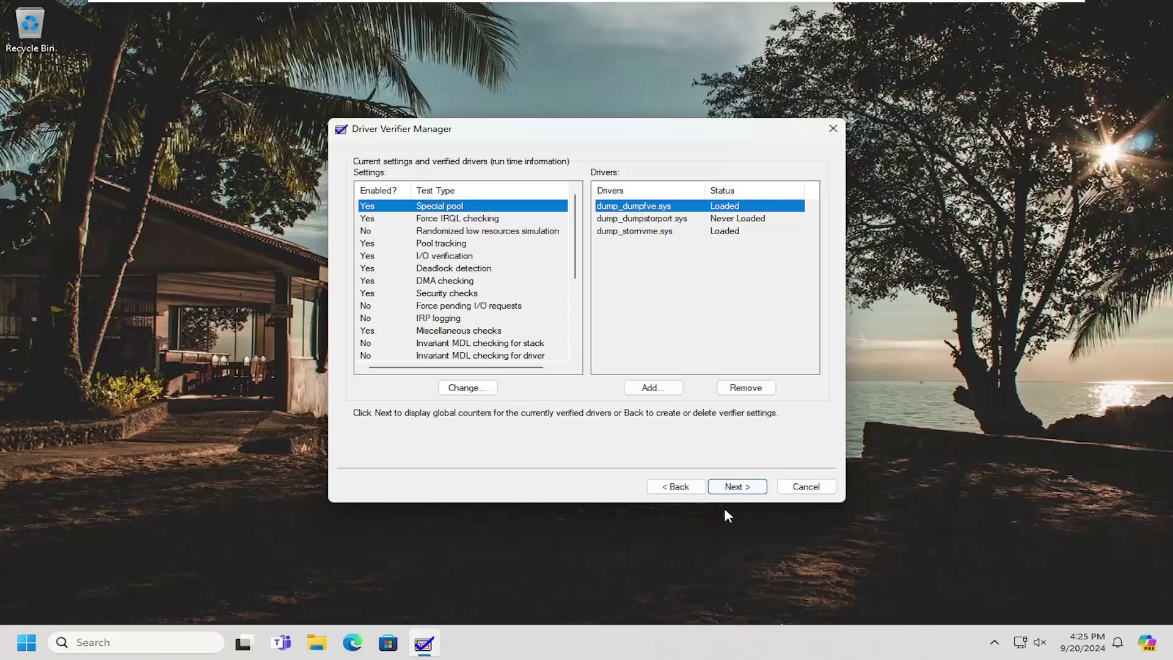
# Alternate between the Global counters page and the verified-drivers page, checking Faults injected.
pyautogui.click(737, 488)
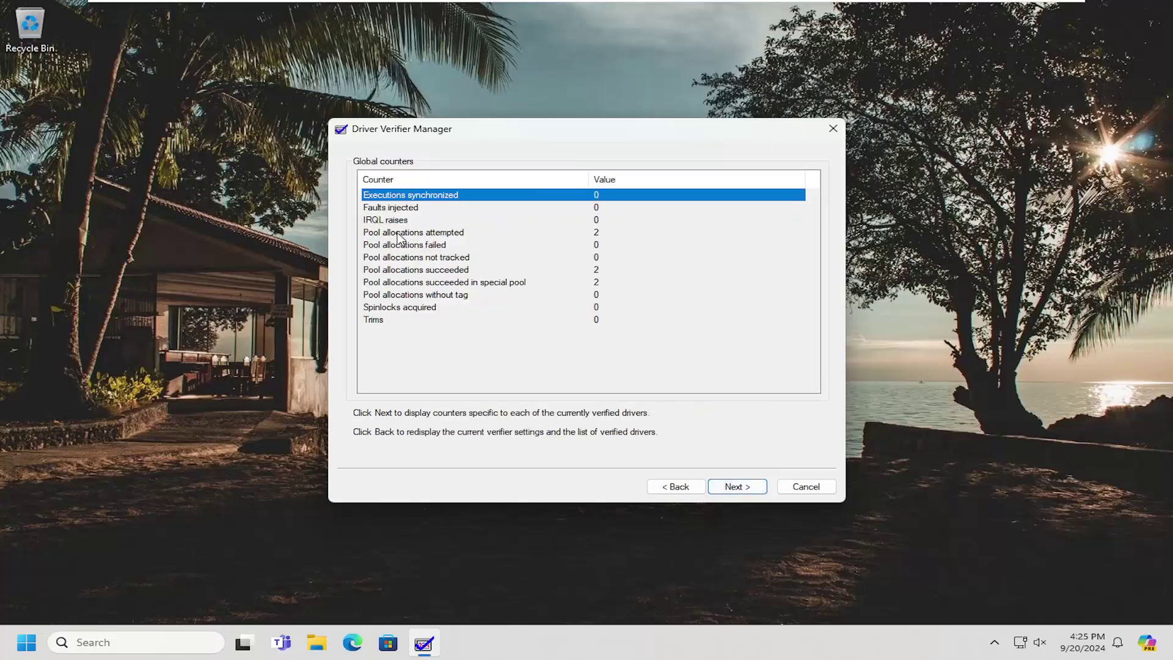
pyautogui.click(392, 210)
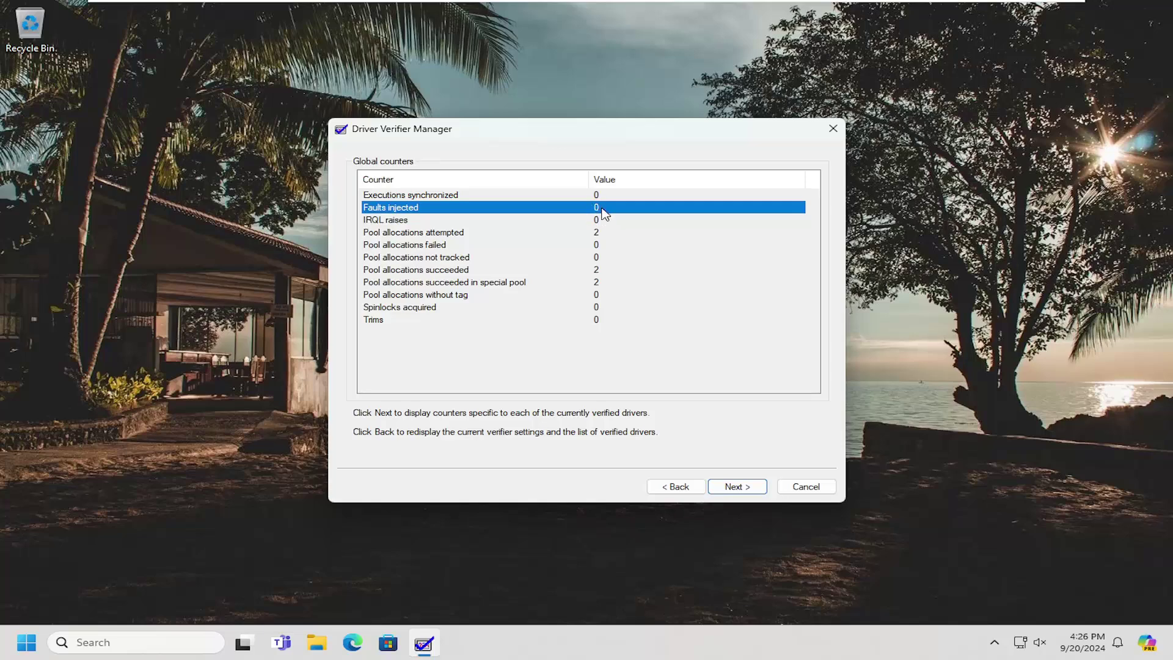
pyautogui.click(667, 487)
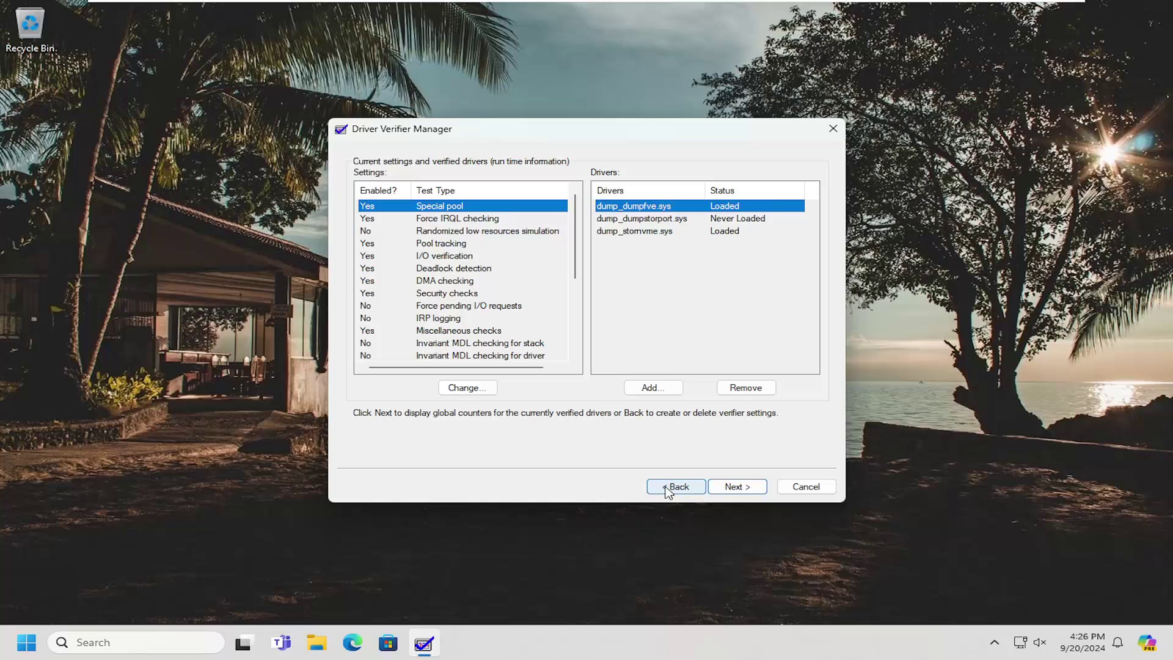
pyautogui.click(642, 221)
pyautogui.click(726, 491)
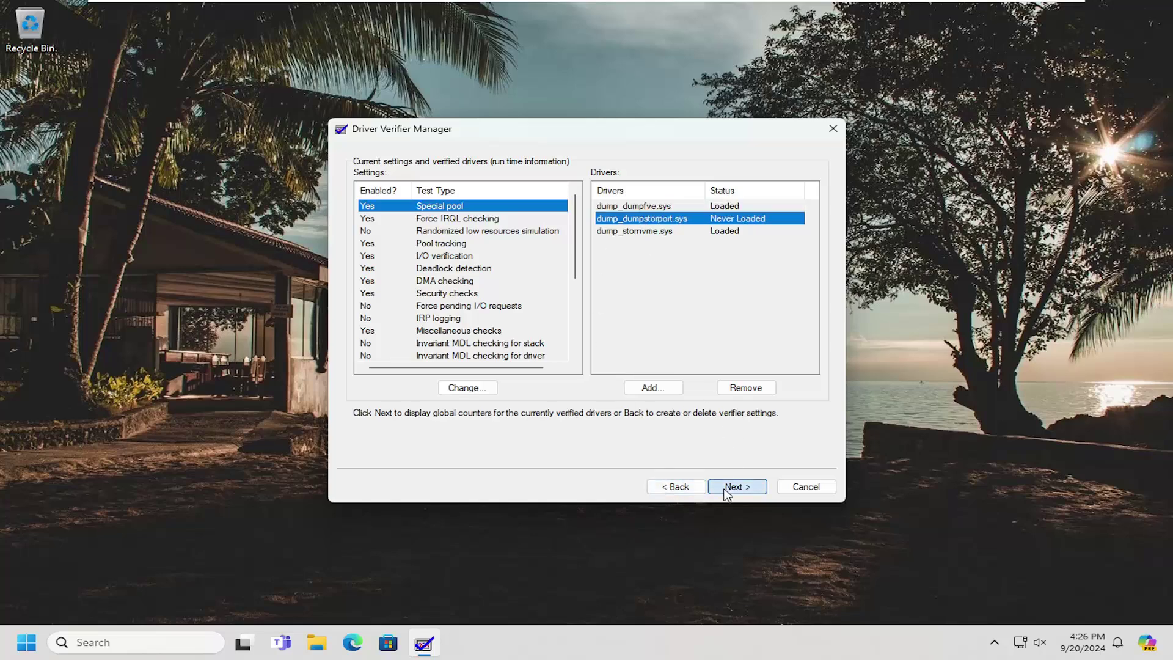
pyautogui.click(677, 486)
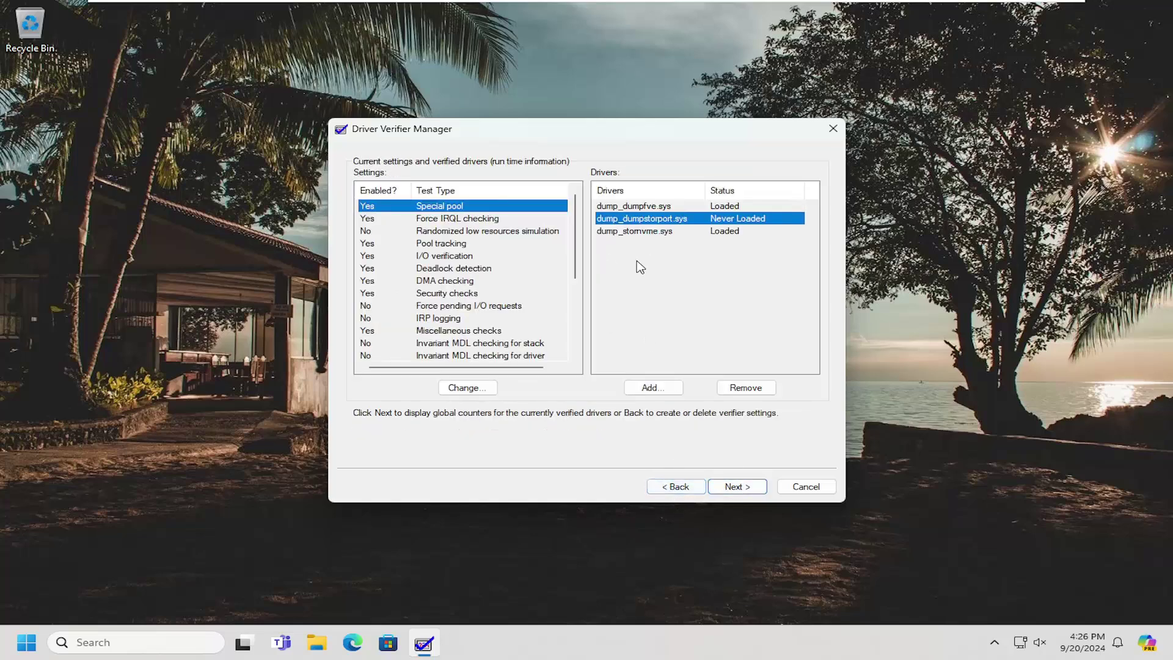
pyautogui.click(646, 231)
pyautogui.click(714, 489)
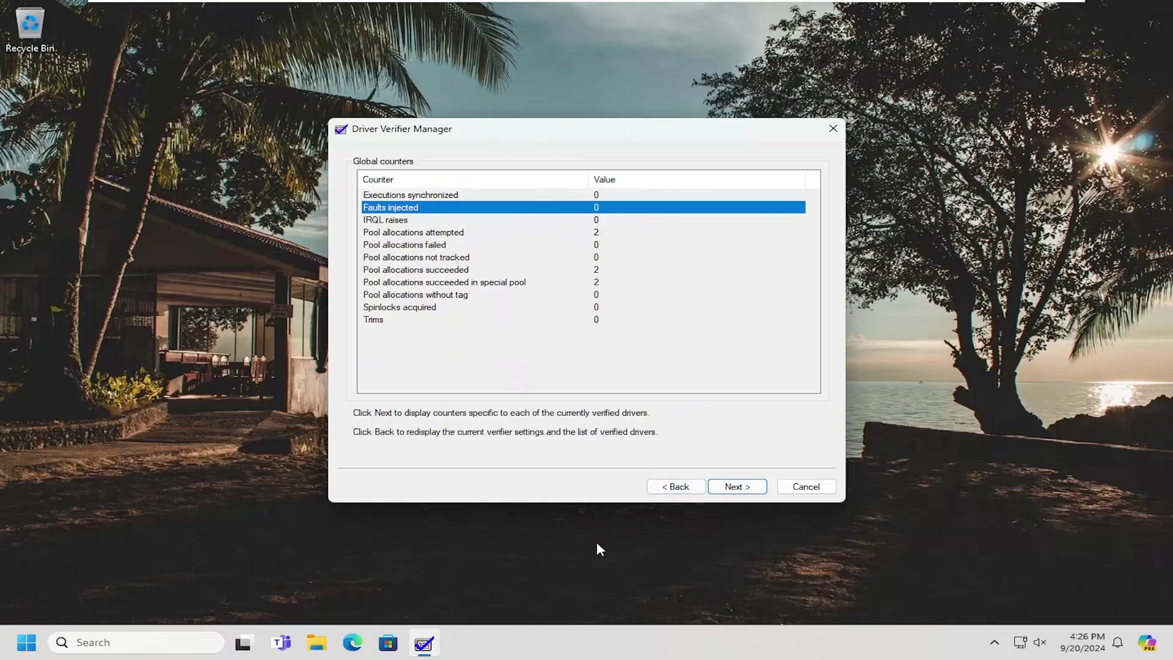
pyautogui.click(691, 486)
# Inspect the Force IRQL and I/O verification tests and each dump driver, then go back.
pyautogui.click(448, 222)
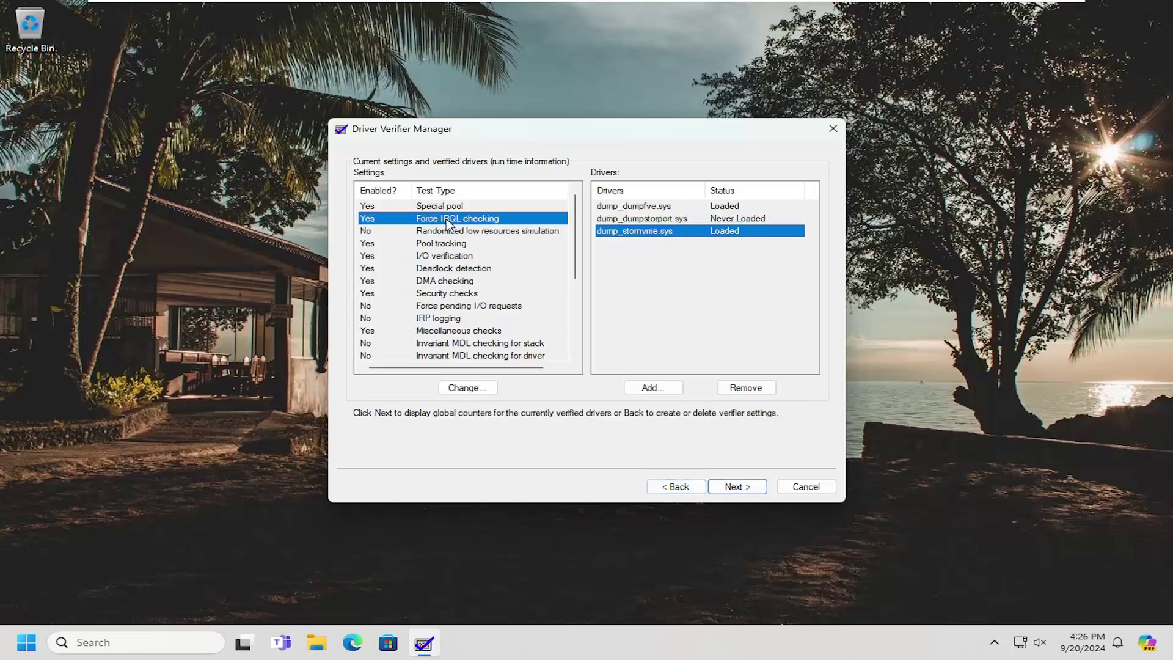
pyautogui.click(463, 260)
pyautogui.click(668, 220)
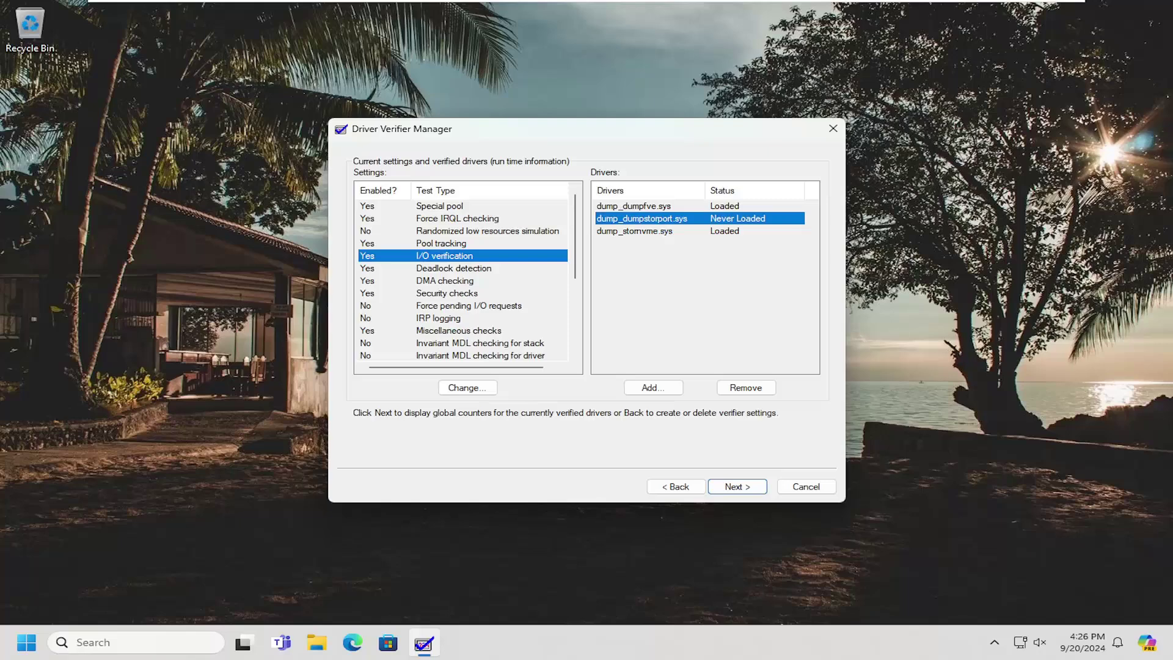
pyautogui.click(655, 232)
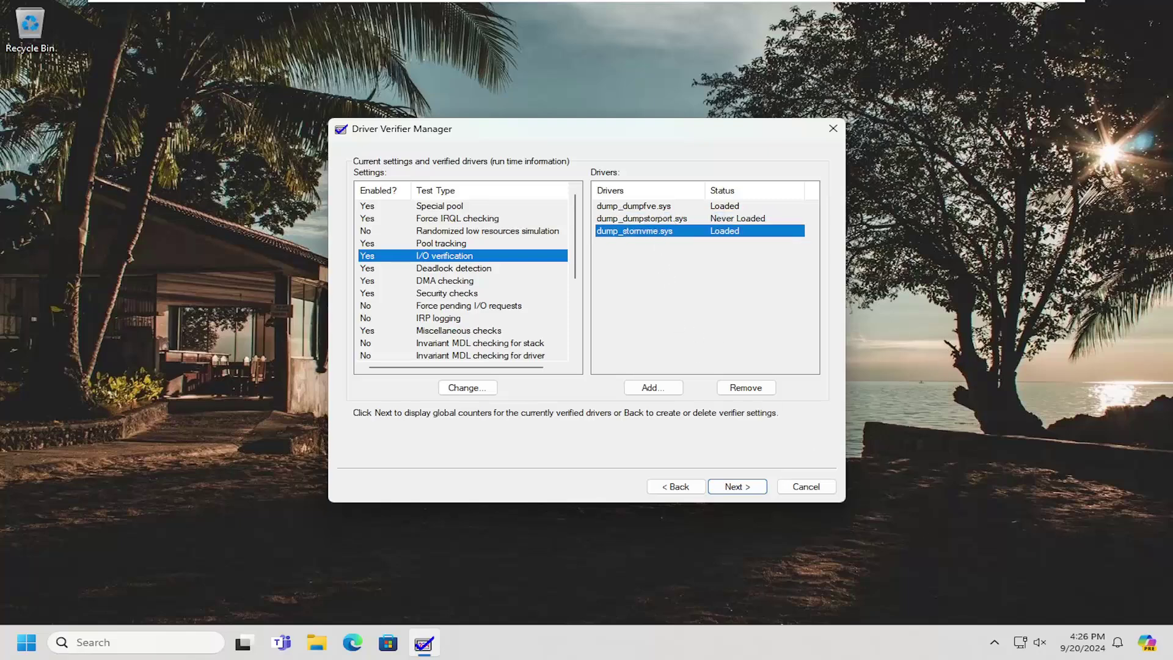
pyautogui.click(643, 218)
pyautogui.click(630, 205)
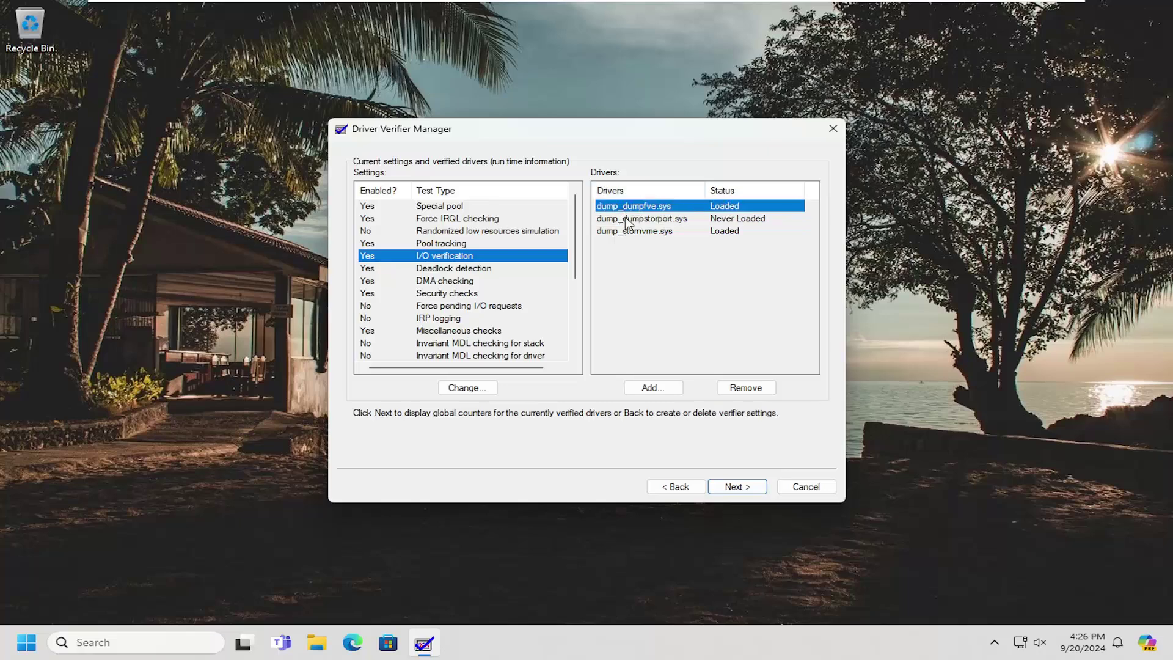
pyautogui.click(640, 218)
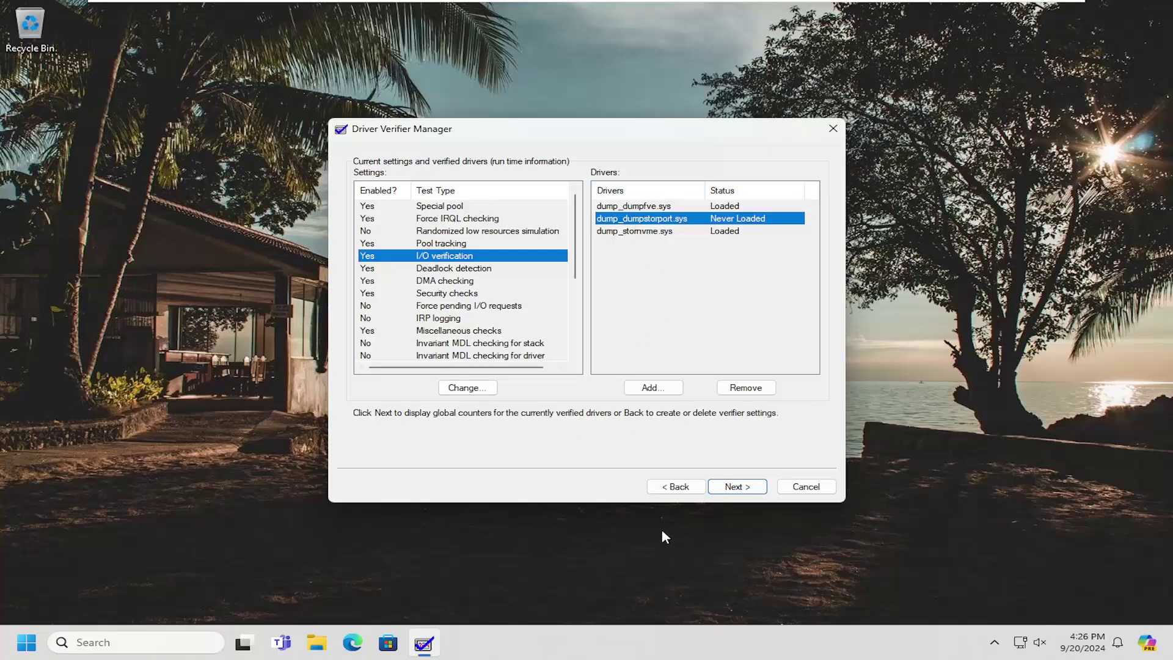
pyautogui.click(678, 489)
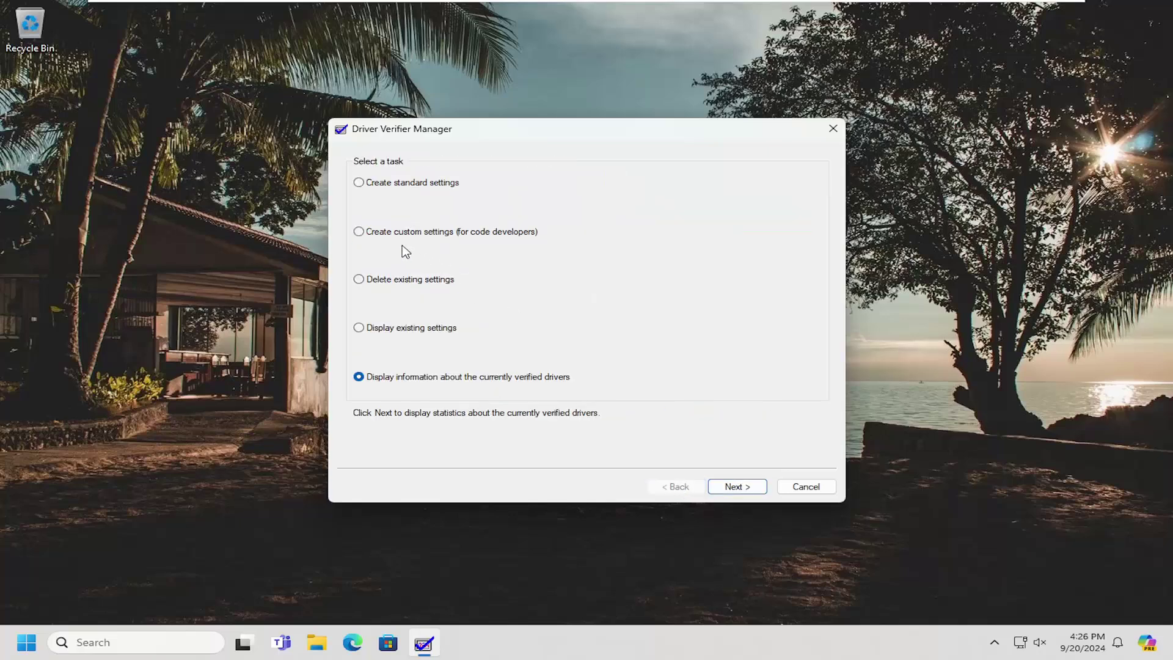
# Cancel the verifier wizard and relaunch Driver Verifier Manager as administrator from Start.
pyautogui.click(388, 185)
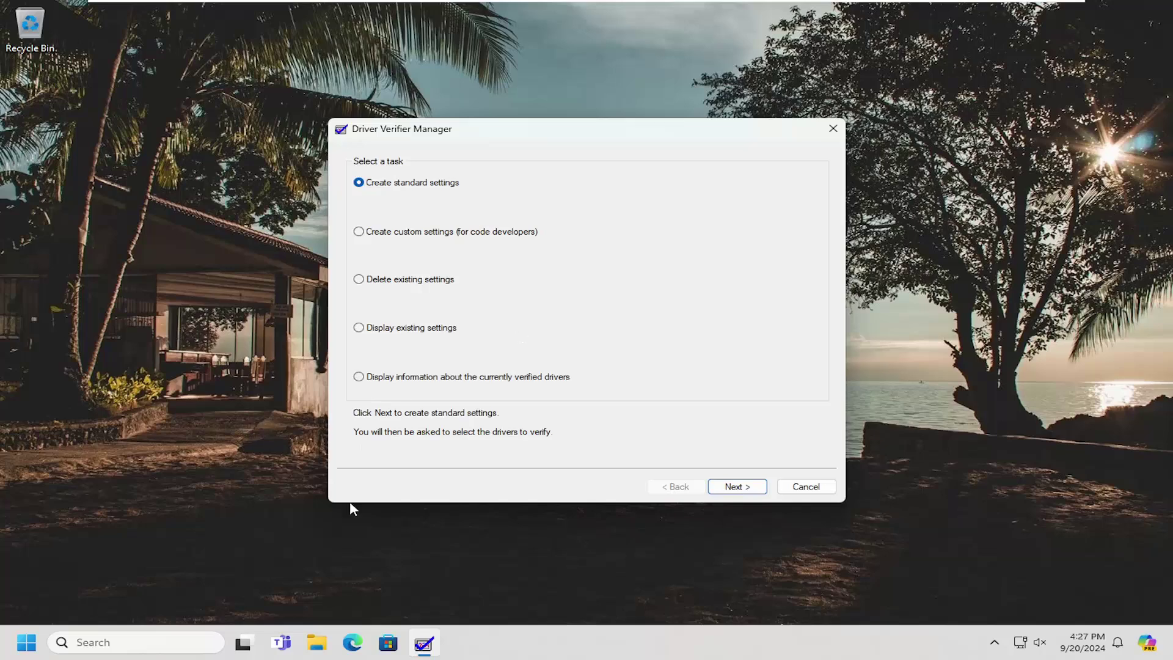
pyautogui.click(813, 492)
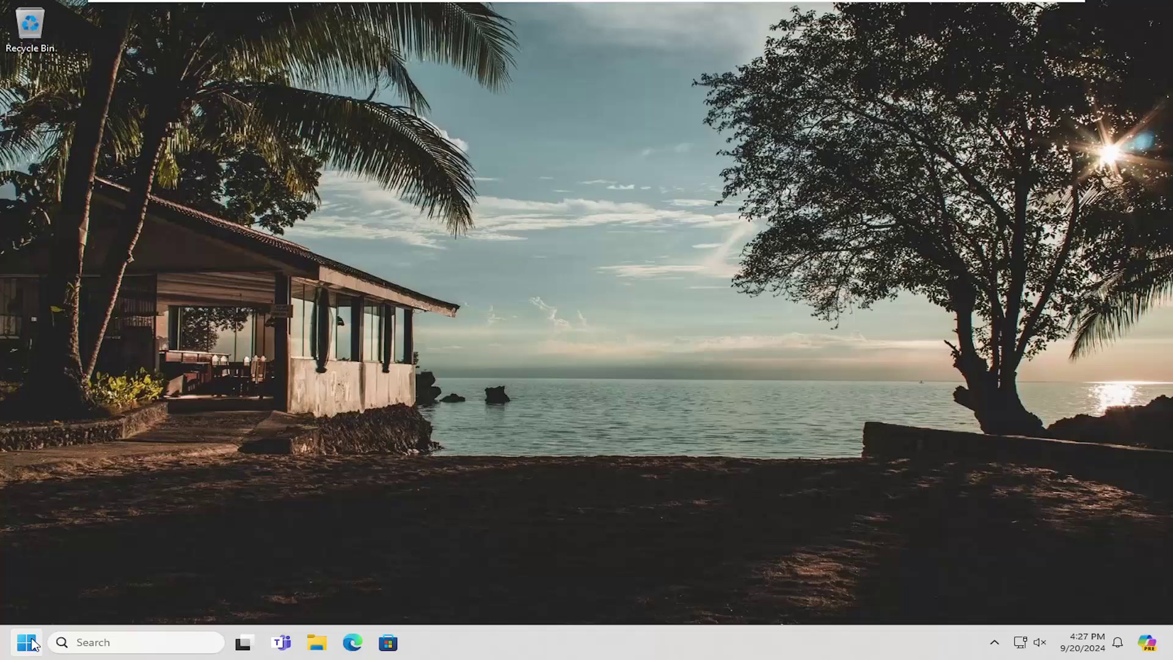
pyautogui.click(27, 643)
pyautogui.write('ver')
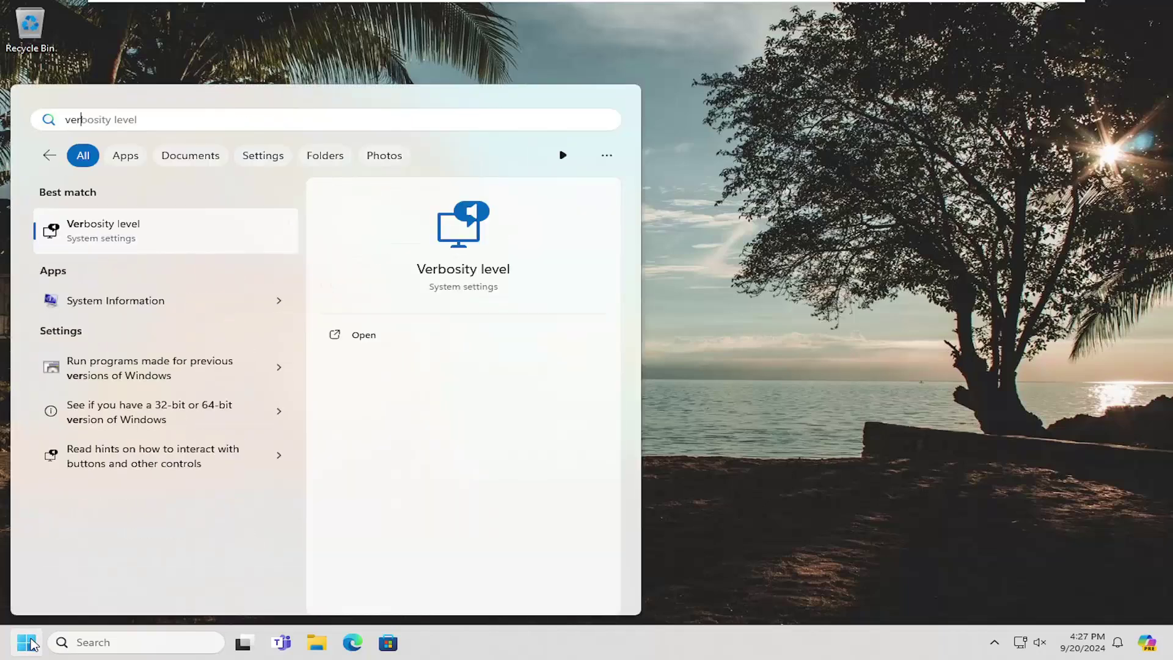
pyautogui.write('ifier')
pyautogui.press('Return')
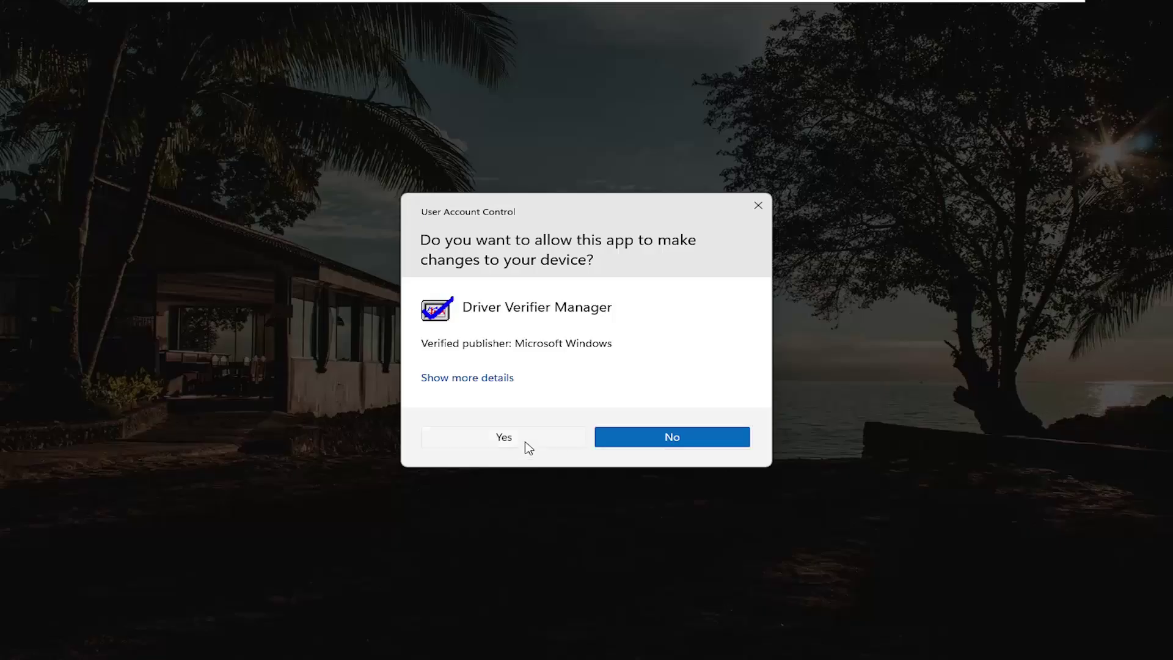
pyautogui.click(527, 445)
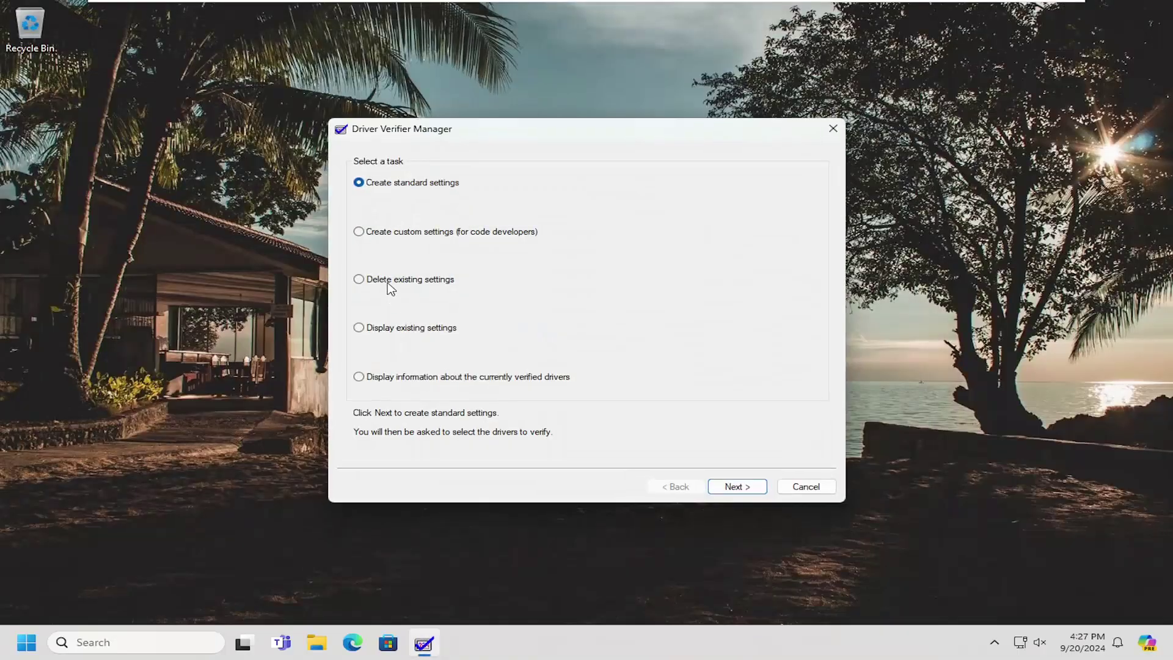
# Delete existing verifier settings, confirm, and acknowledge the restart notice.
pyautogui.click(388, 286)
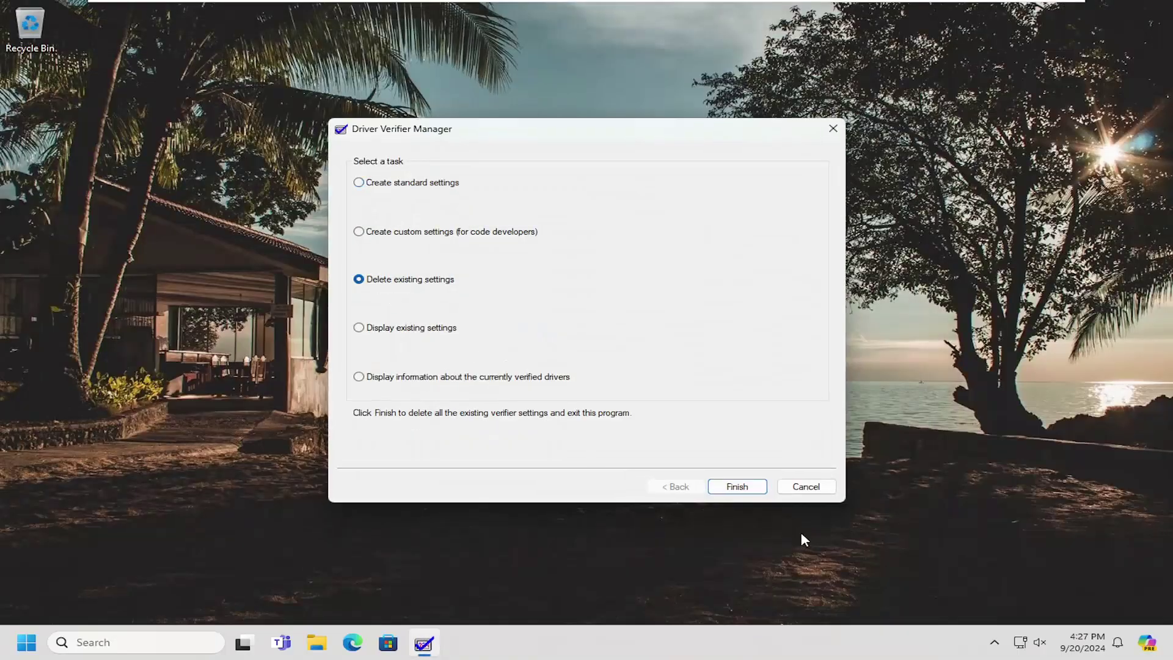
pyautogui.click(733, 487)
pyautogui.click(643, 351)
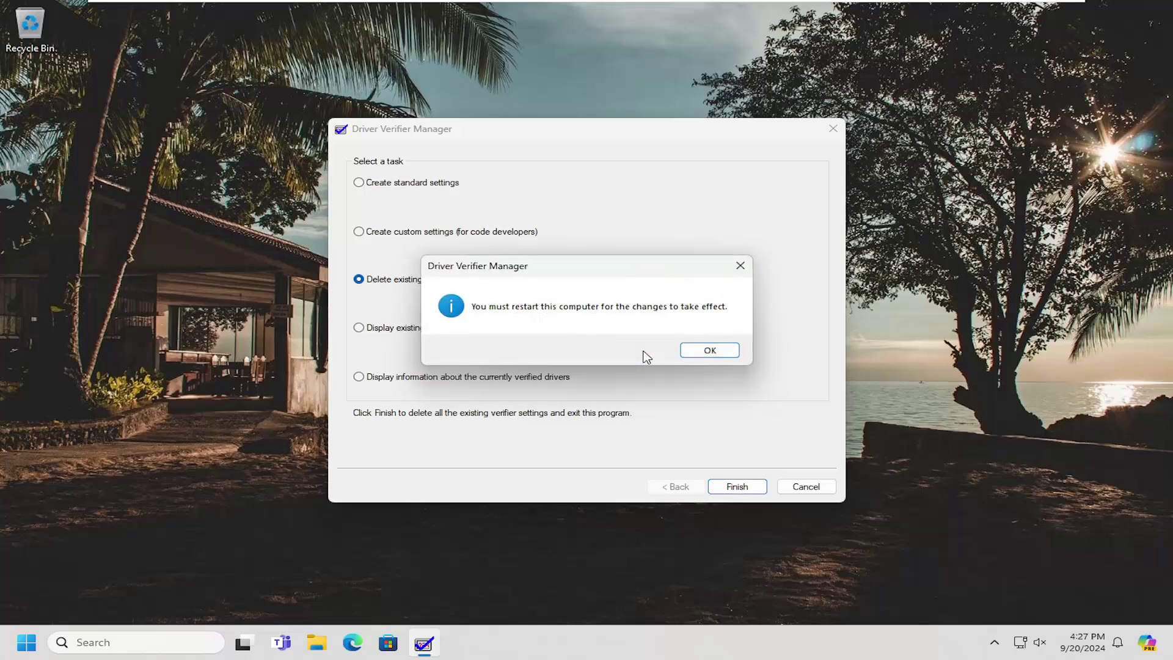
pyautogui.click(723, 350)
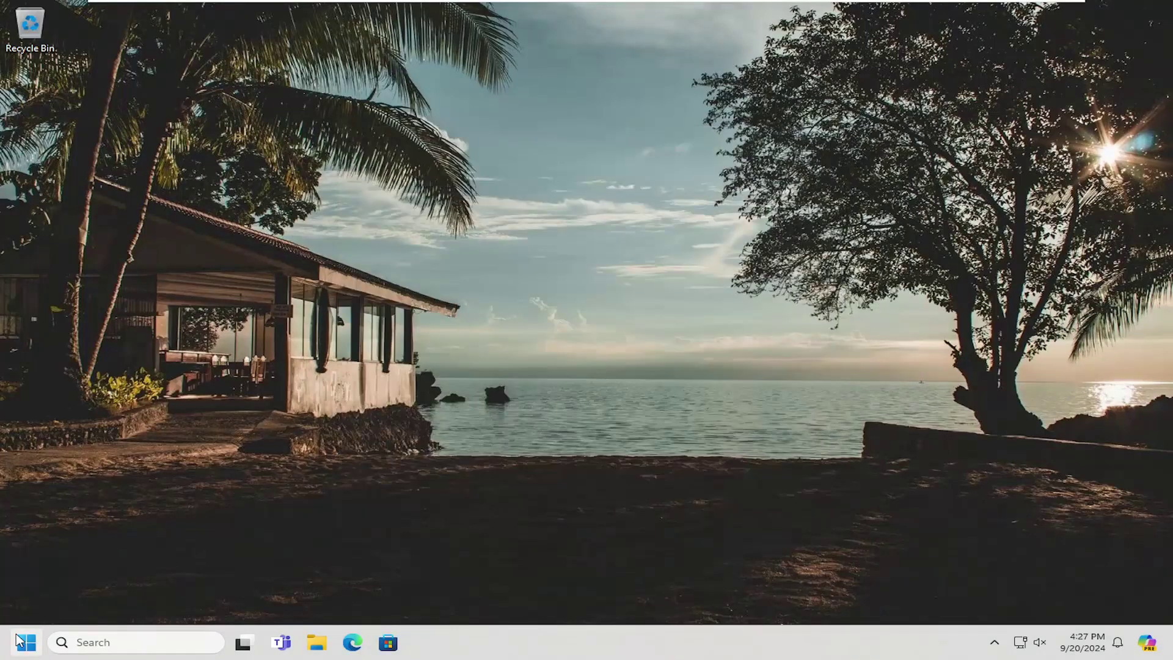
pyautogui.click(24, 642)
pyautogui.click(473, 591)
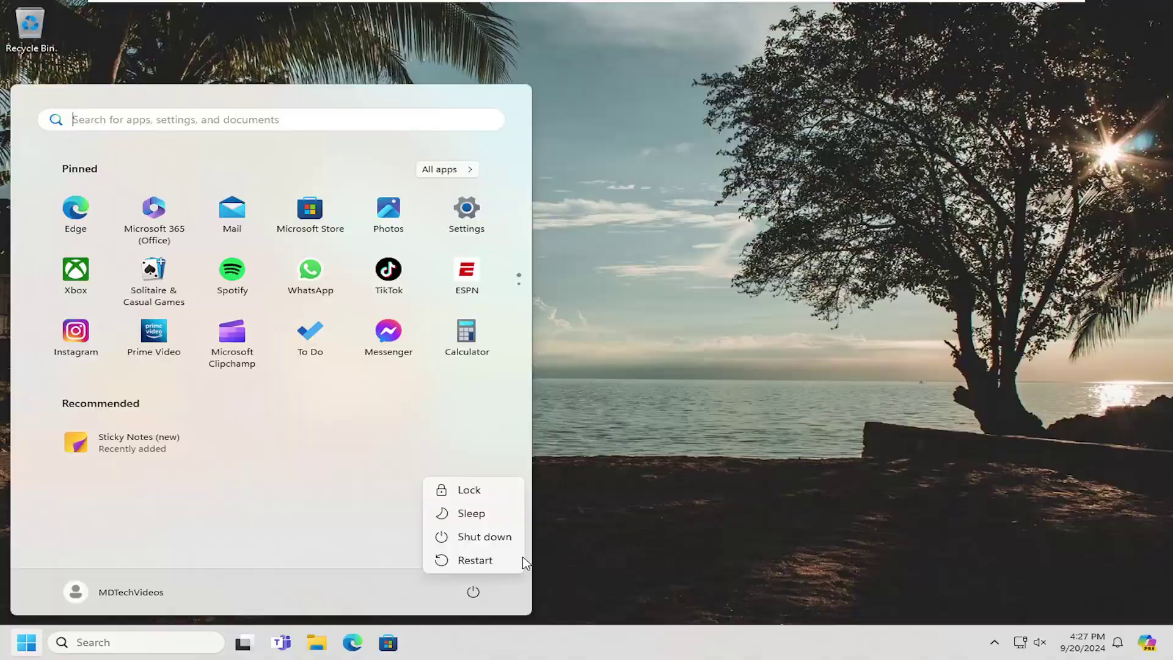